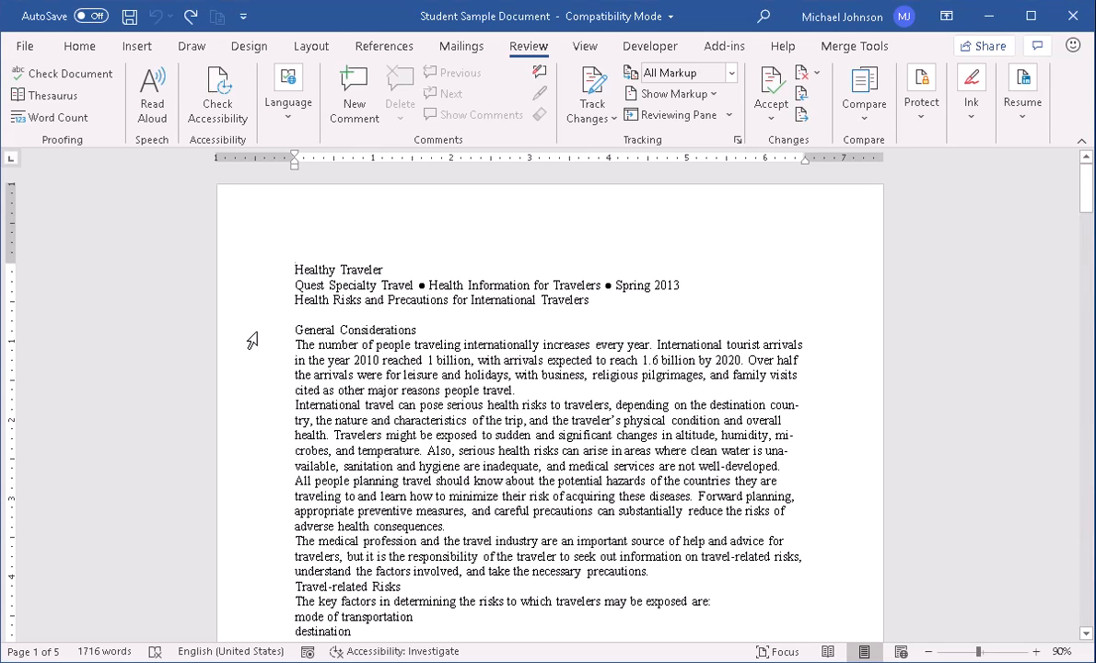
# Add the comment "Is this what you intended" to the General Considerations heading.
pyautogui.click(252, 329)
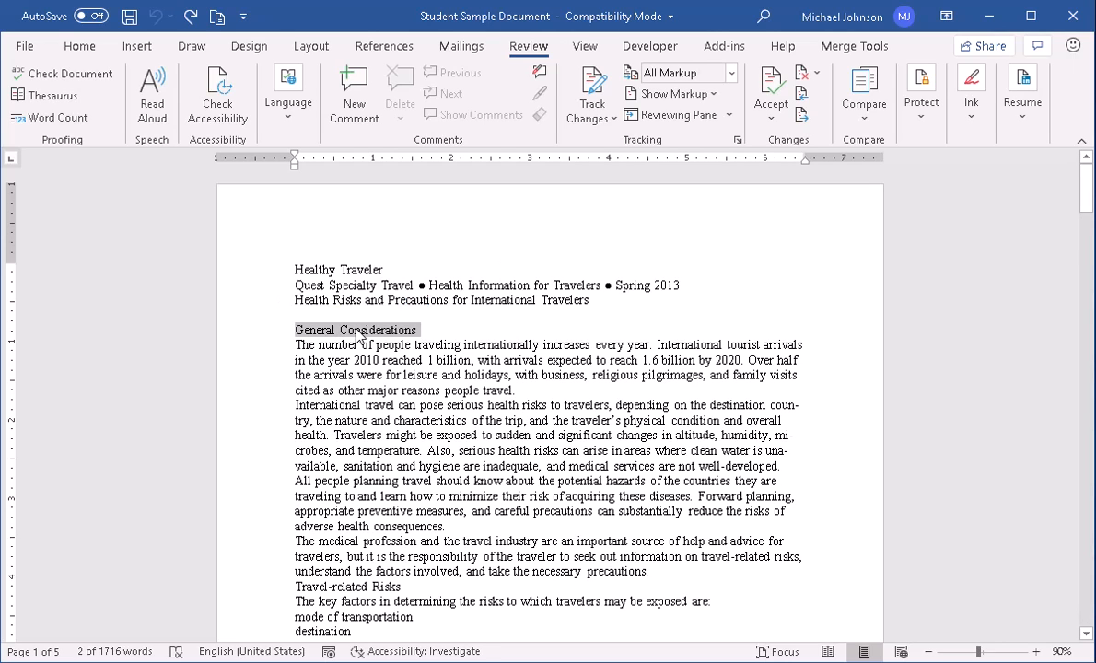
pyautogui.rightClick(357, 336)
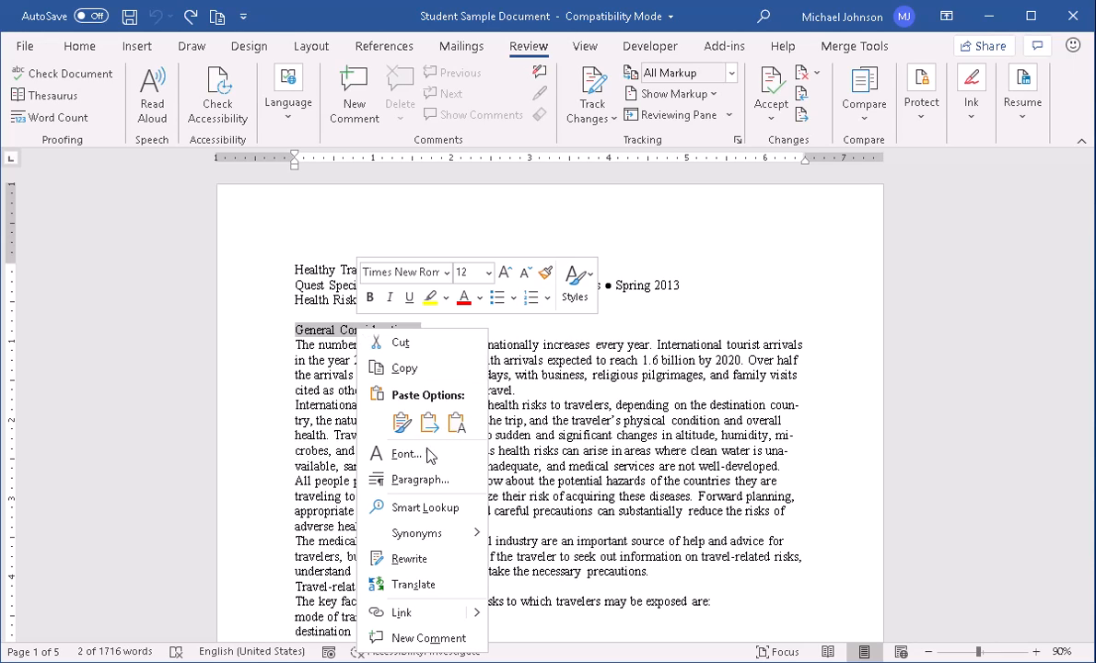
pyautogui.click(425, 638)
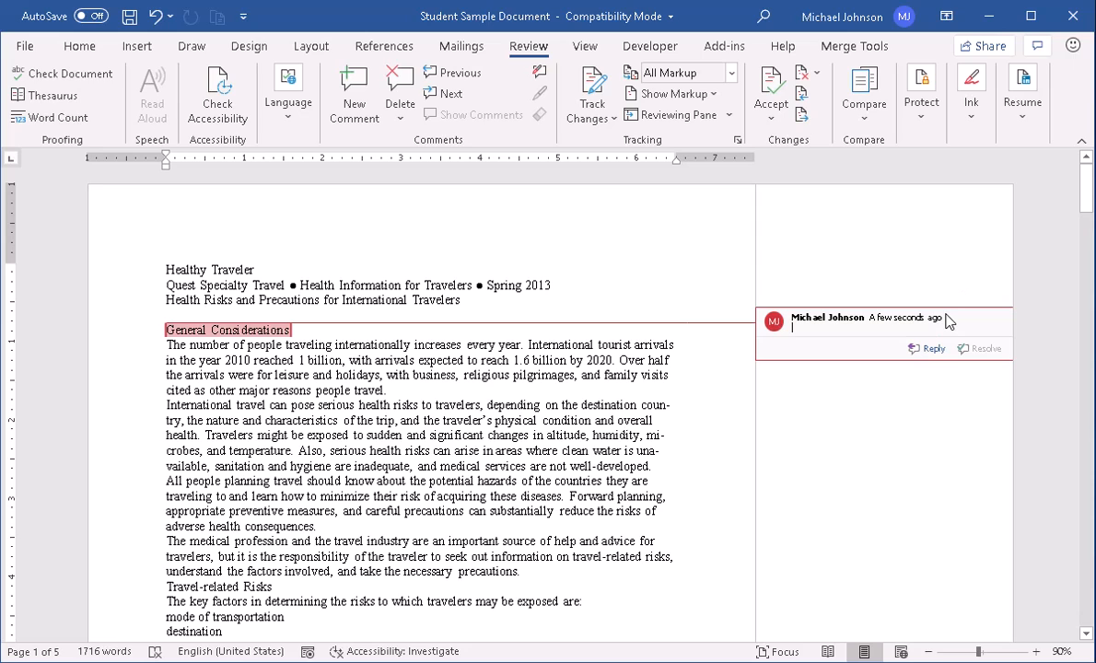
pyautogui.write('I')
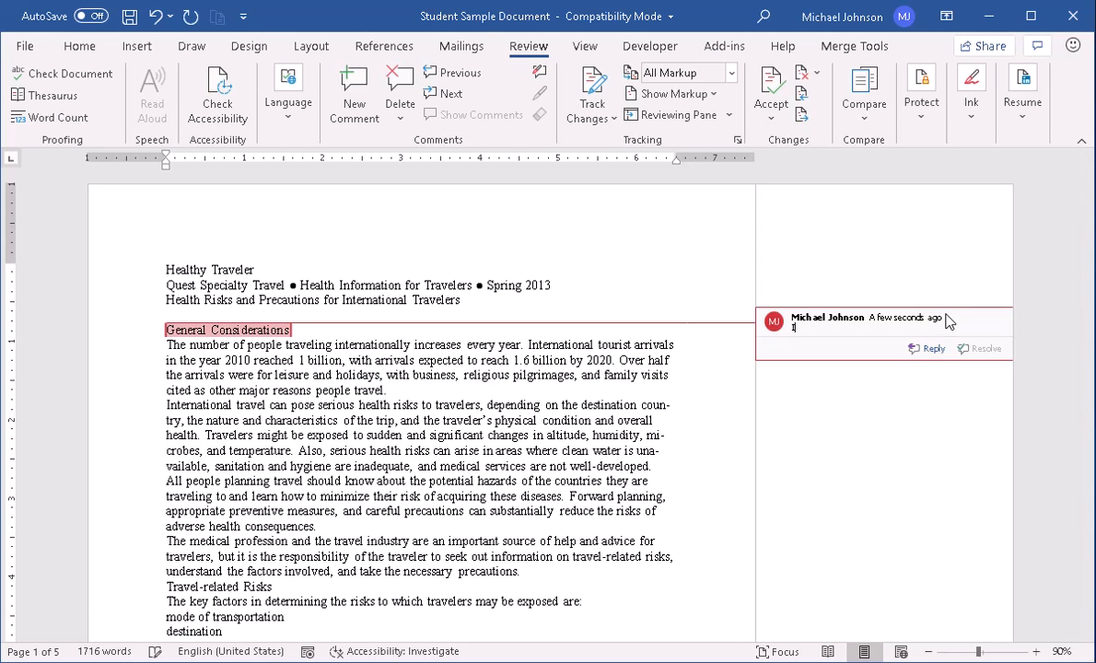
pyautogui.write('s this what you intended')
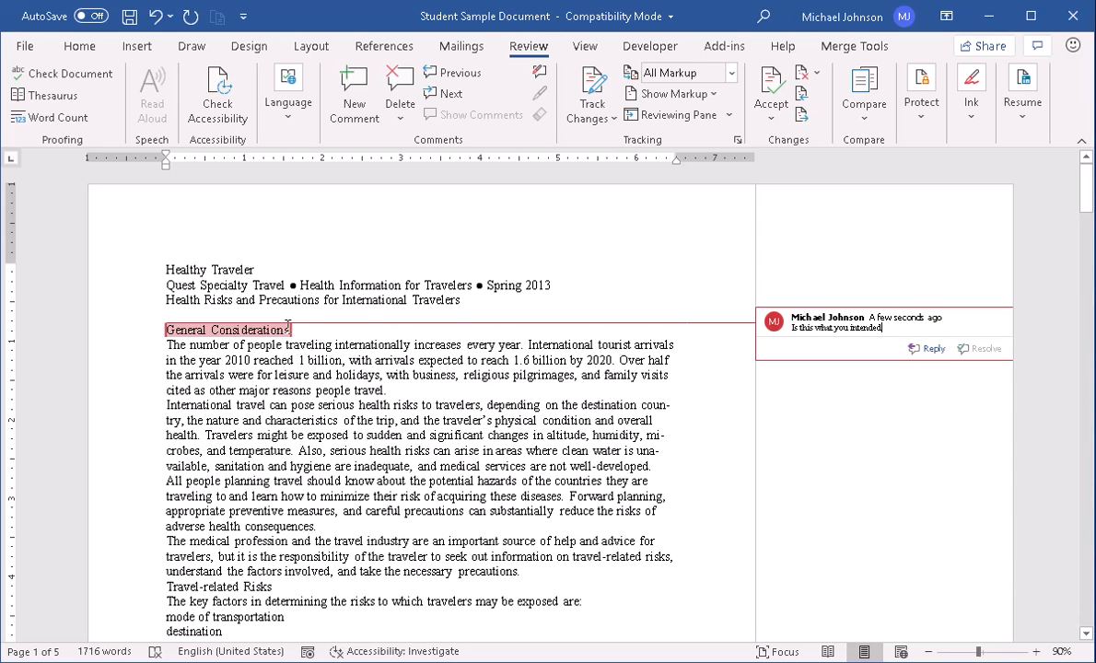
# Reply "Yes" to the comment on the General Considerations heading.
pyautogui.moveTo(287, 326)
pyautogui.click(932, 349)
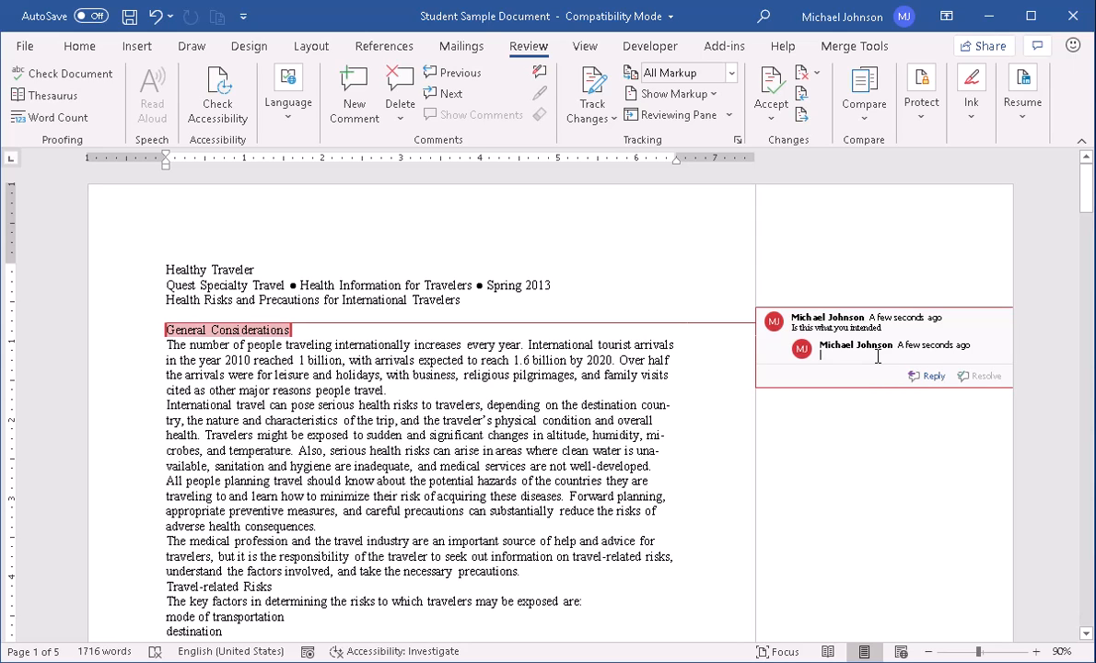
pyautogui.write('Yes')
# Go to the previous comment and return to the next one.
pyautogui.click(399, 124)
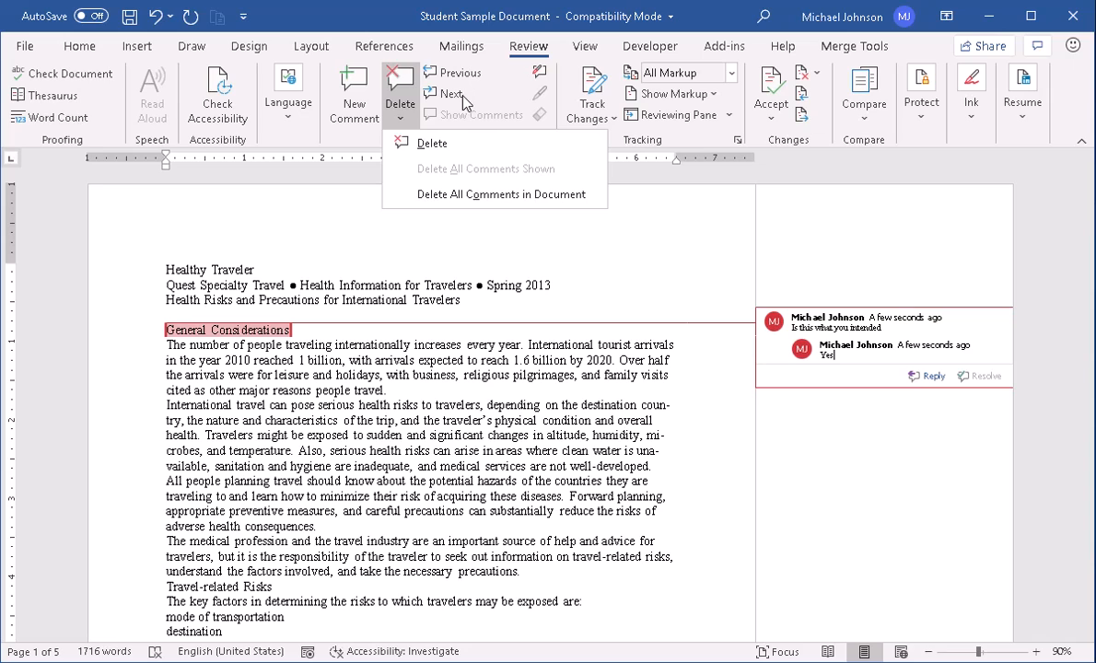
pyautogui.click(445, 73)
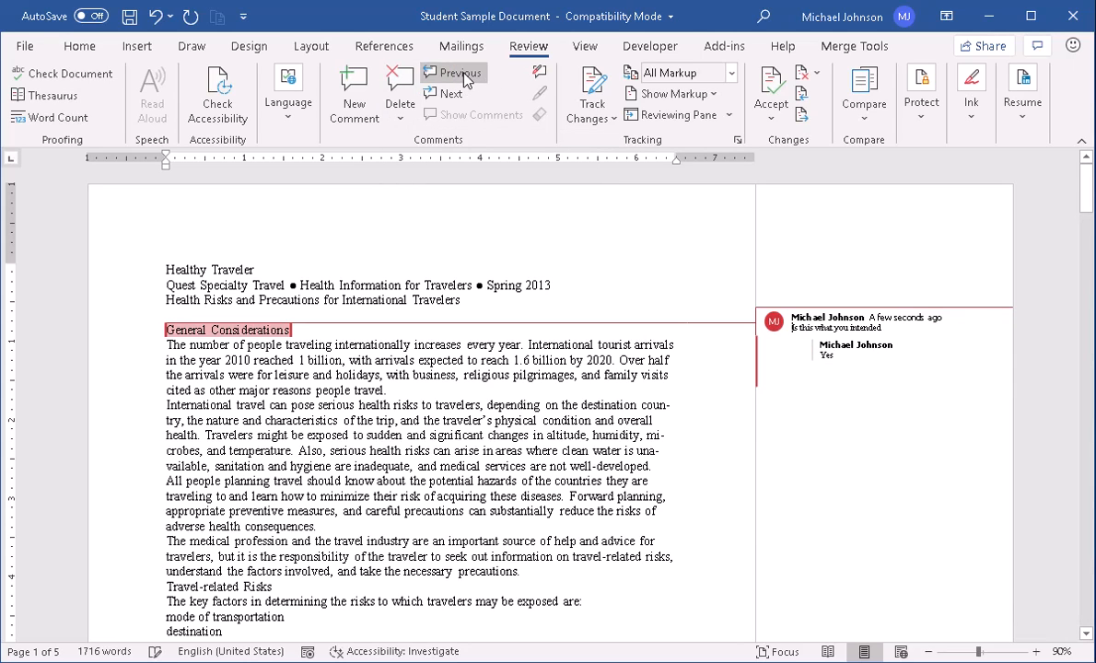
pyautogui.click(459, 95)
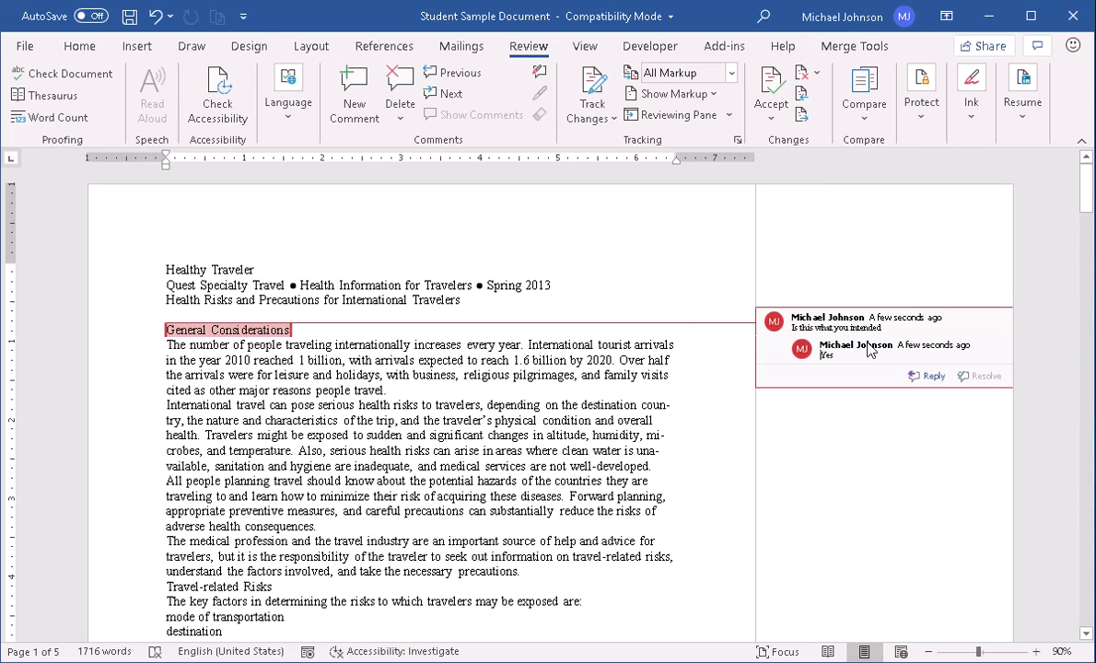
# Switch the review display to Simple Markup and view the heading's comment thread from its margin marker, closing it again.
pyautogui.click(733, 75)
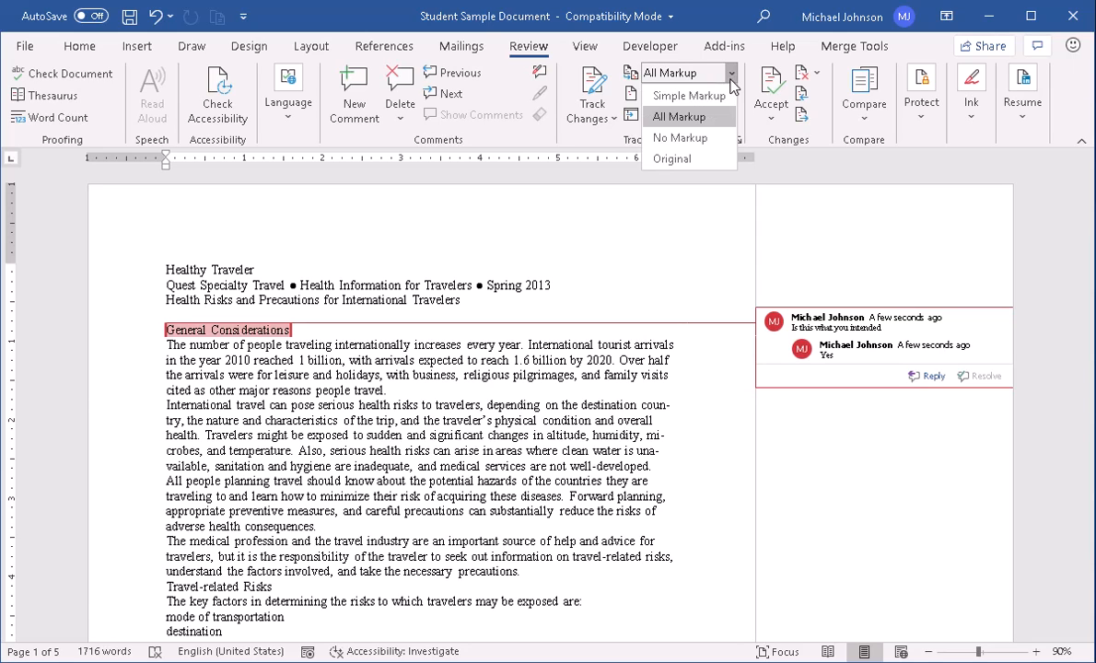
pyautogui.click(676, 98)
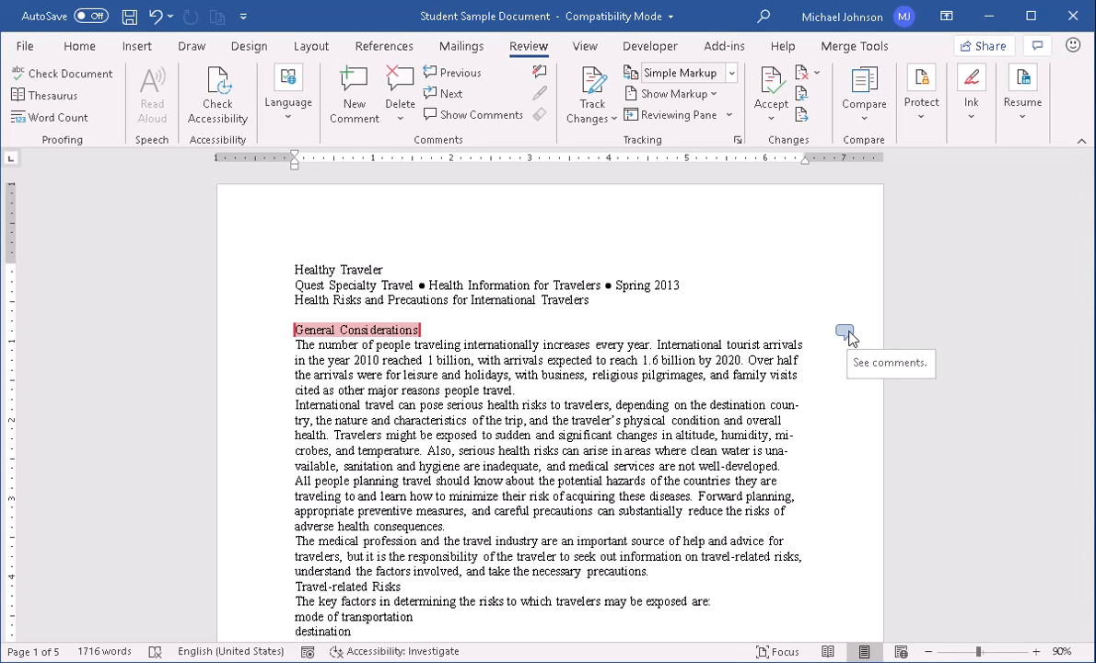
pyautogui.click(845, 333)
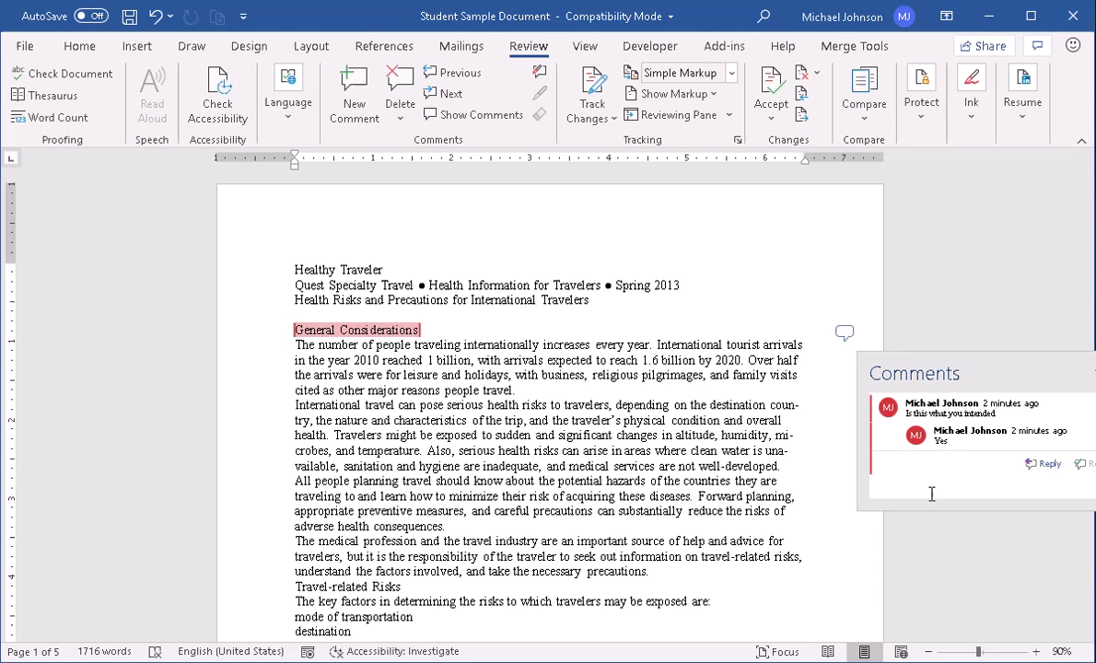
pyautogui.moveTo(910, 362); pyautogui.dragTo(636, 347)
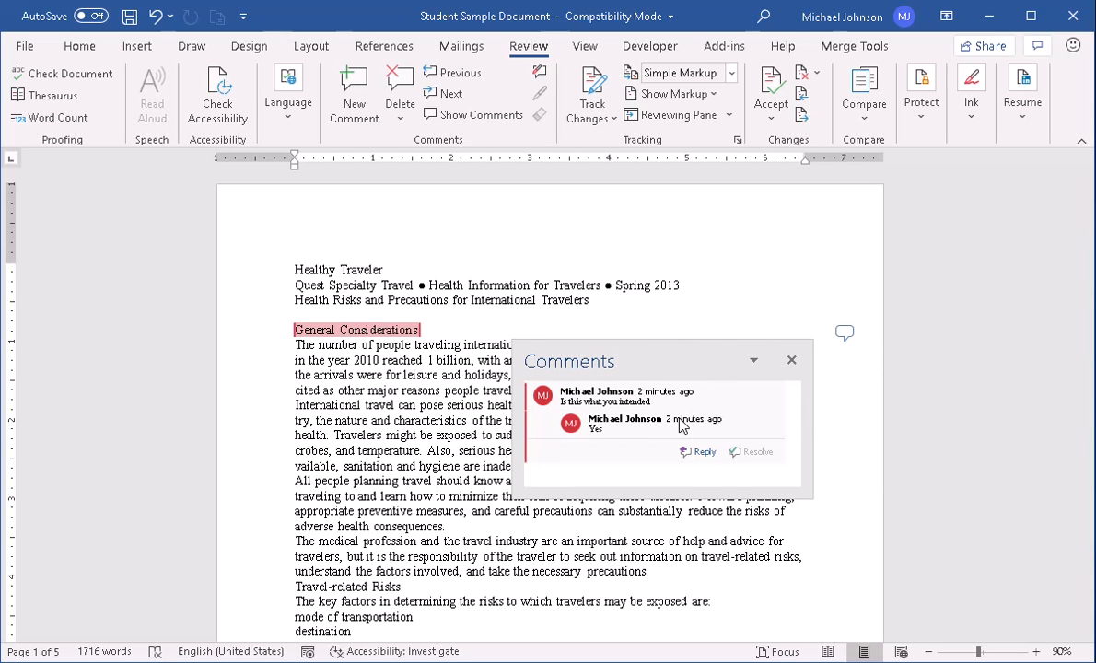
pyautogui.click(790, 360)
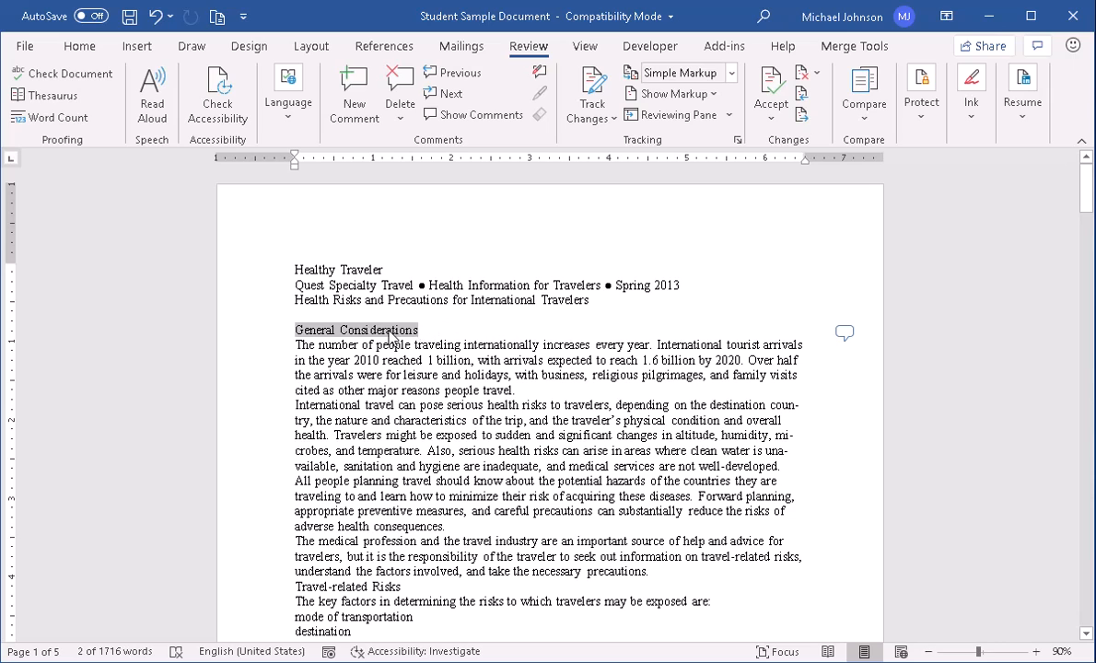
# View the document with No Markup and with the Original display for review.
pyautogui.click(731, 72)
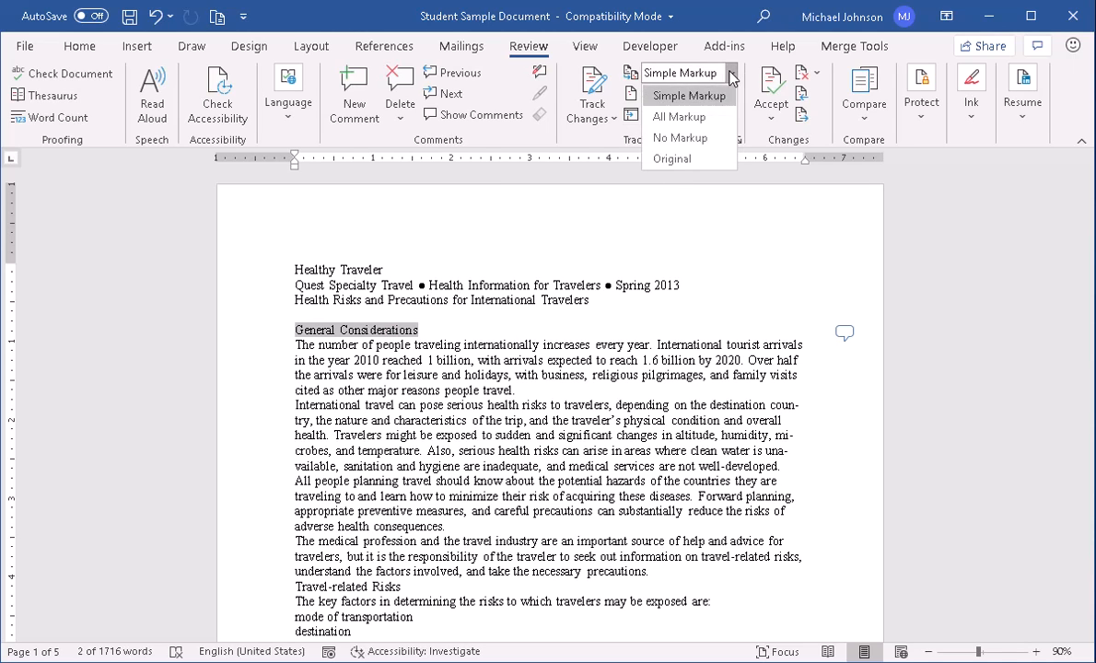
pyautogui.click(701, 138)
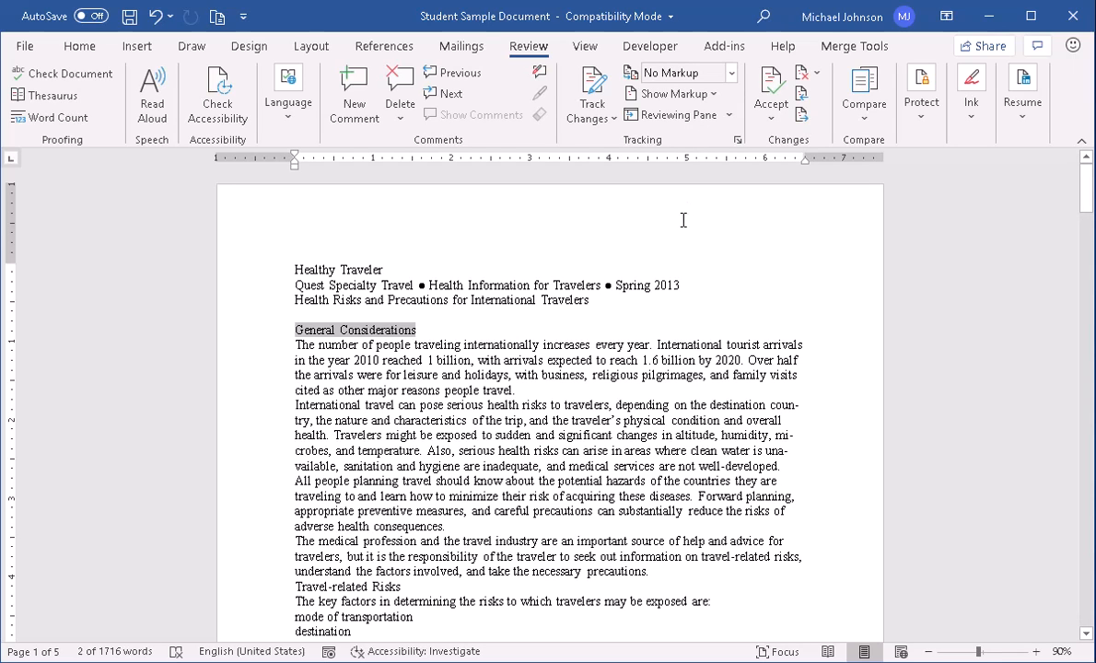
pyautogui.rightClick(641, 338)
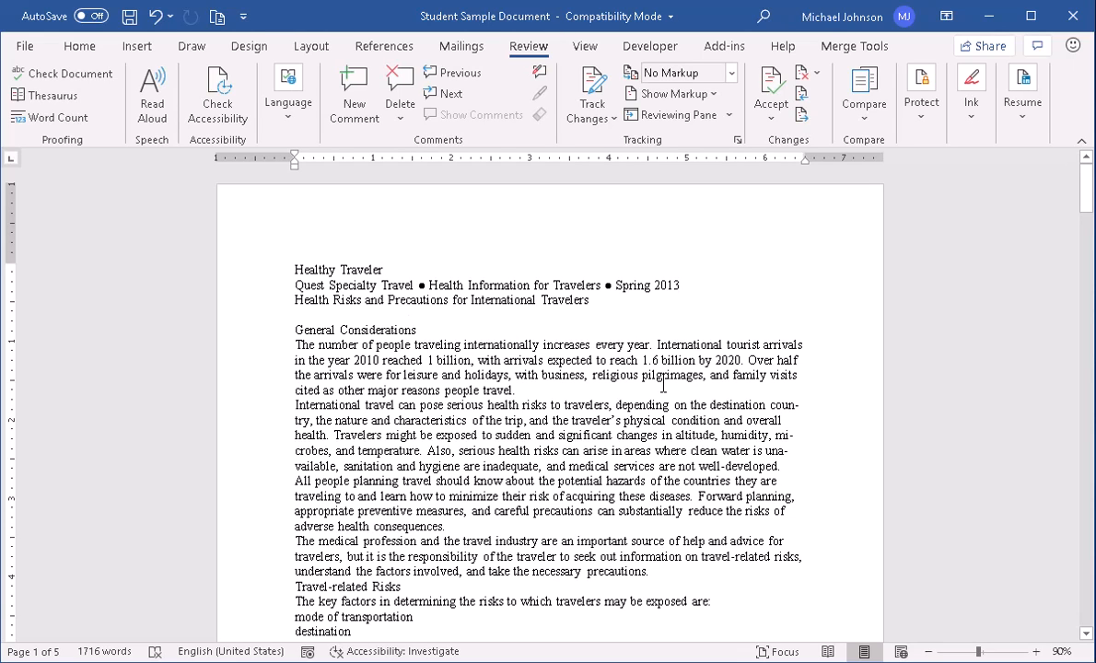
pyautogui.click(731, 73)
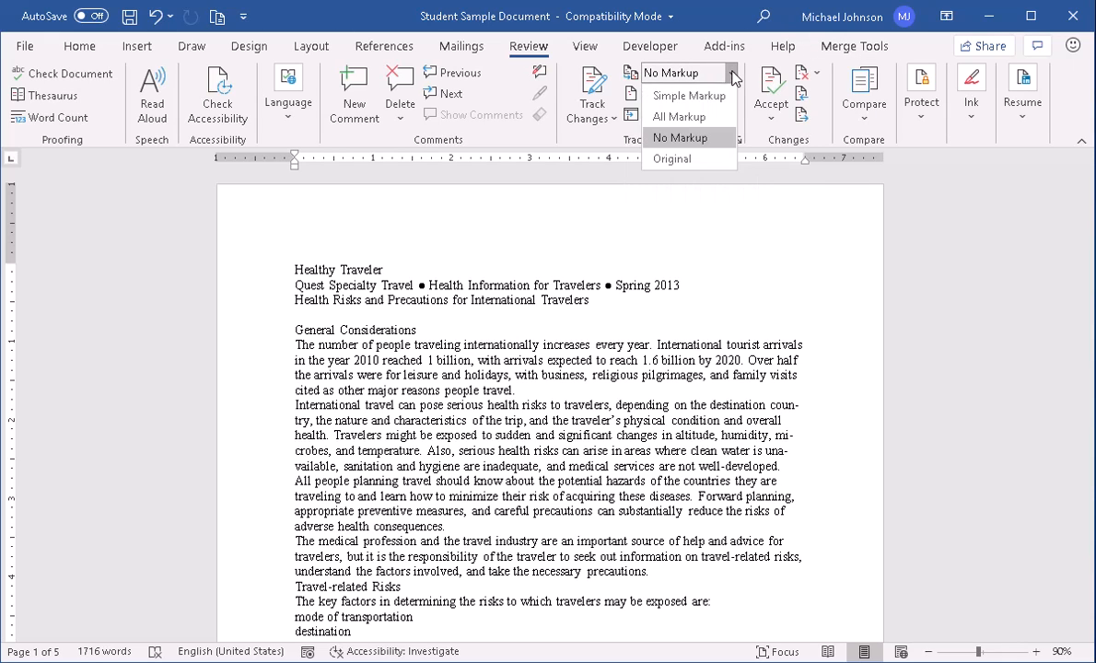
pyautogui.click(680, 159)
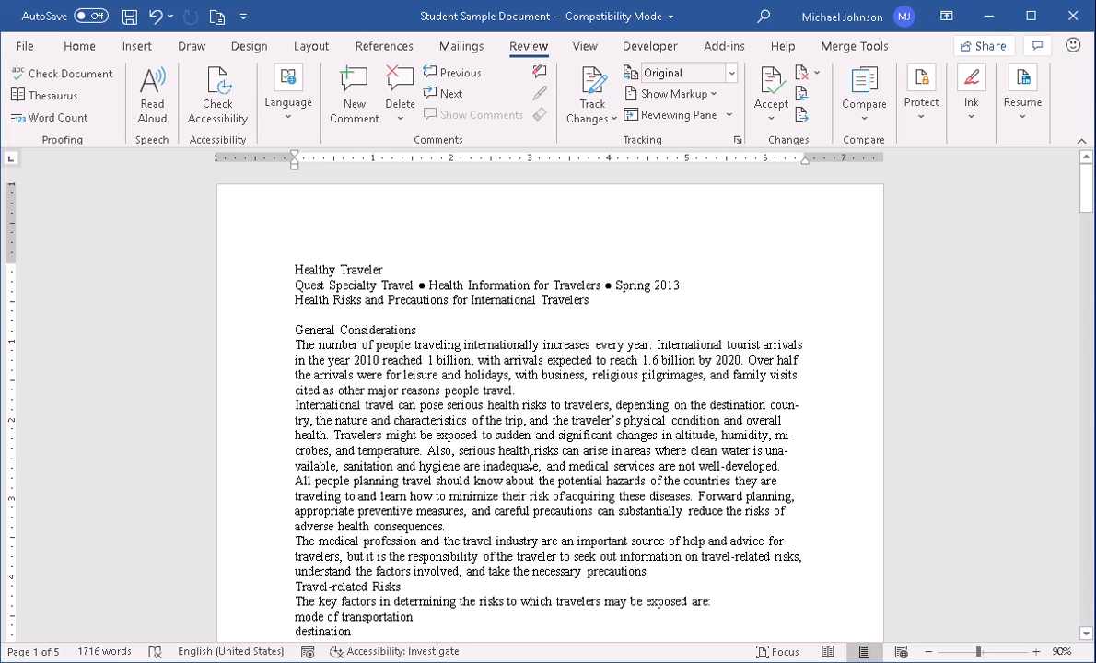
pyautogui.click(713, 95)
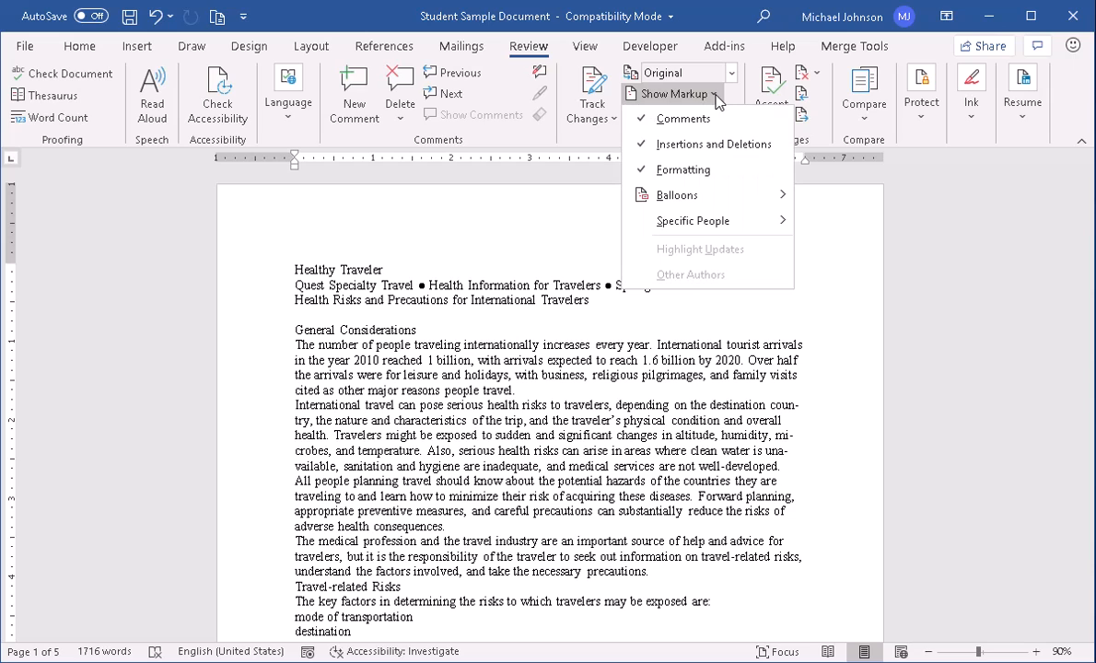
pyautogui.moveTo(736, 197)
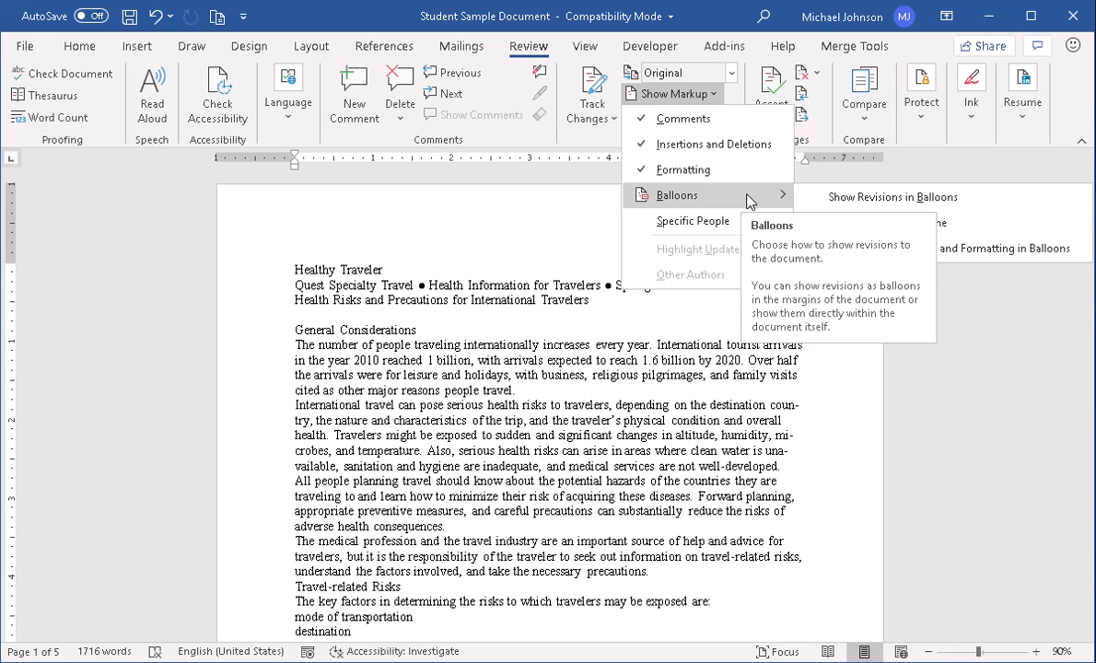
pyautogui.click(1002, 166)
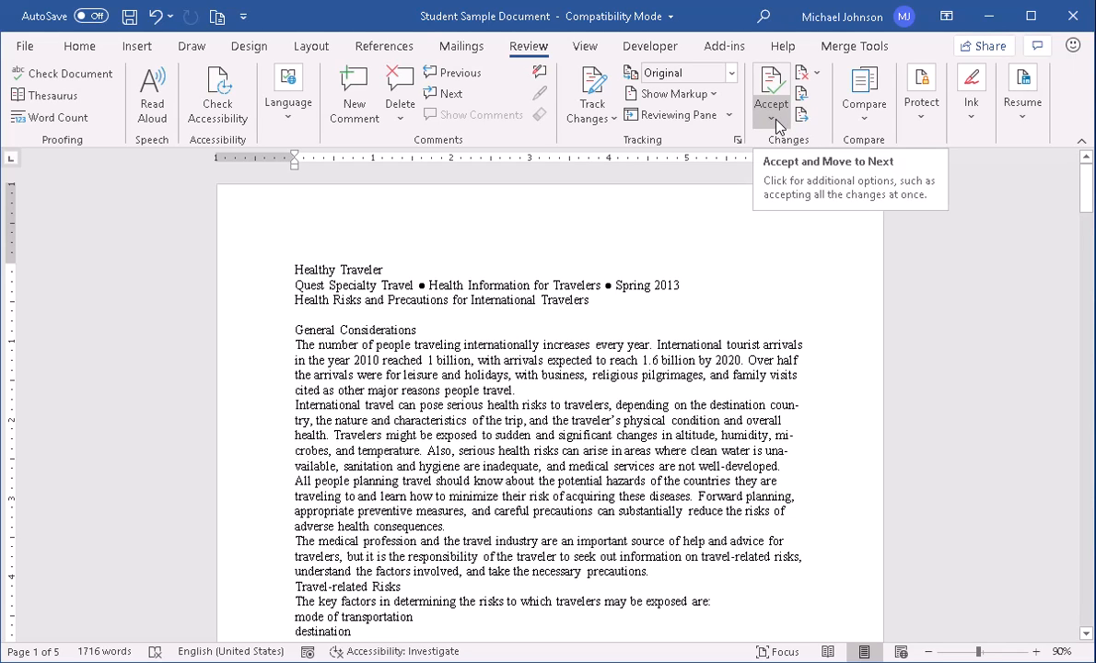
# Display the document with All Markup and remove the "Yes" reply with Reject and Move to Next.
pyautogui.click(731, 73)
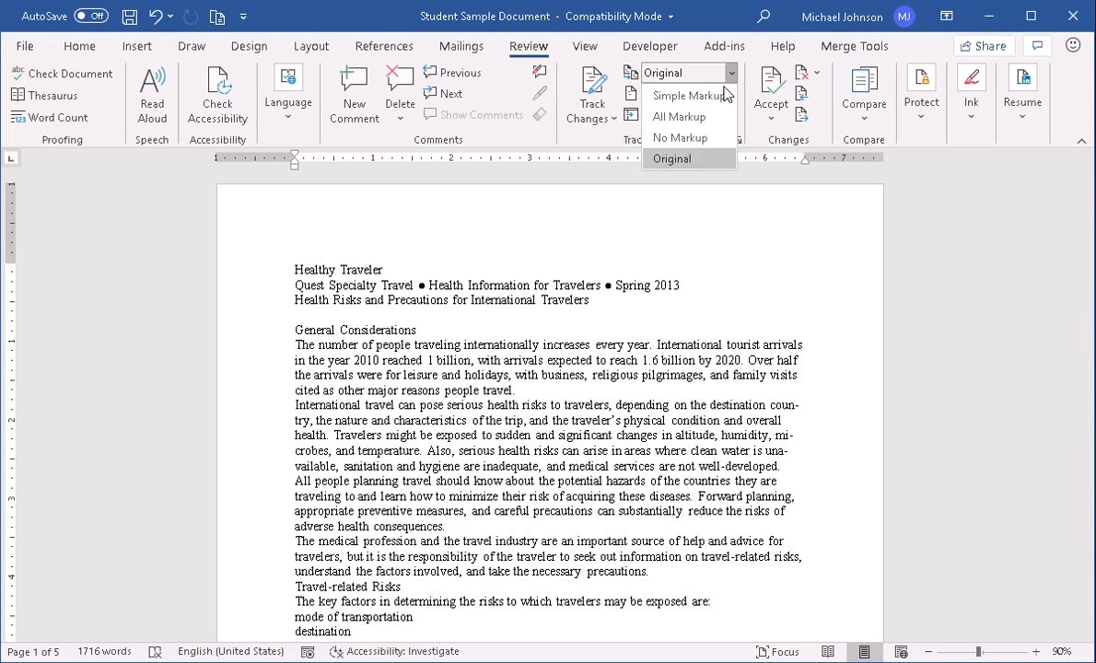
pyautogui.click(689, 116)
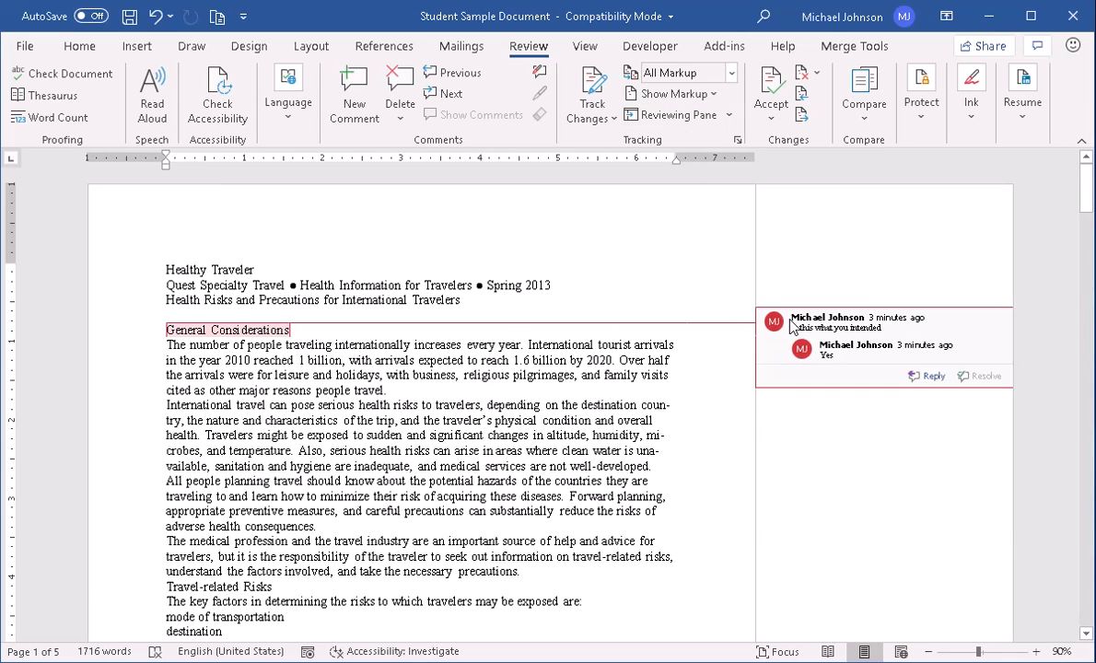
pyautogui.click(819, 75)
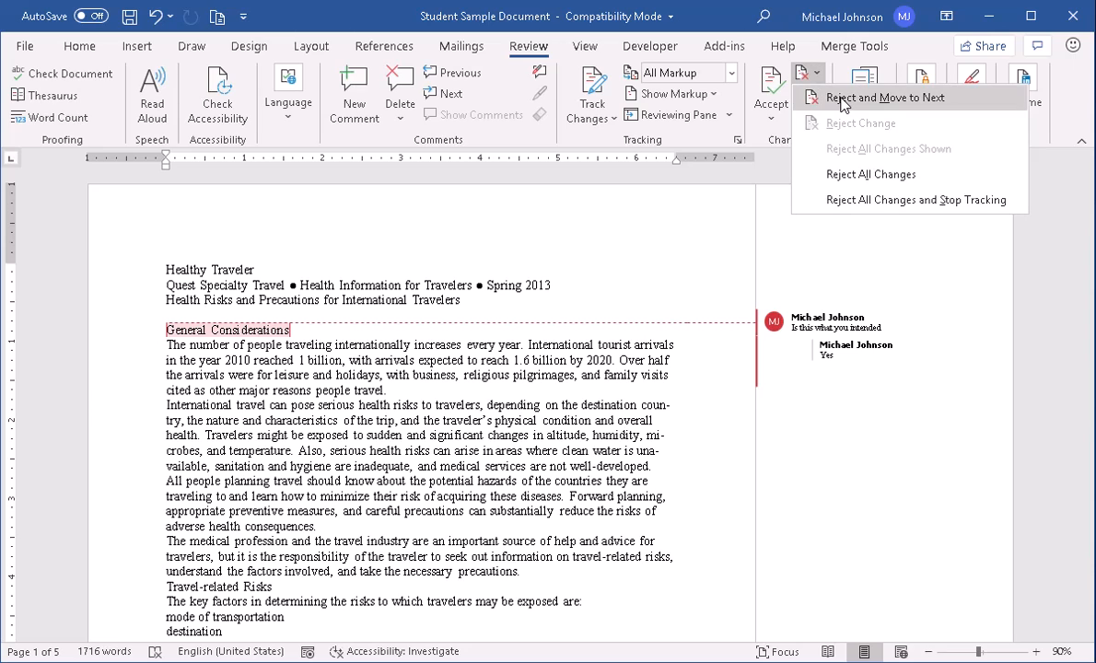
pyautogui.click(840, 99)
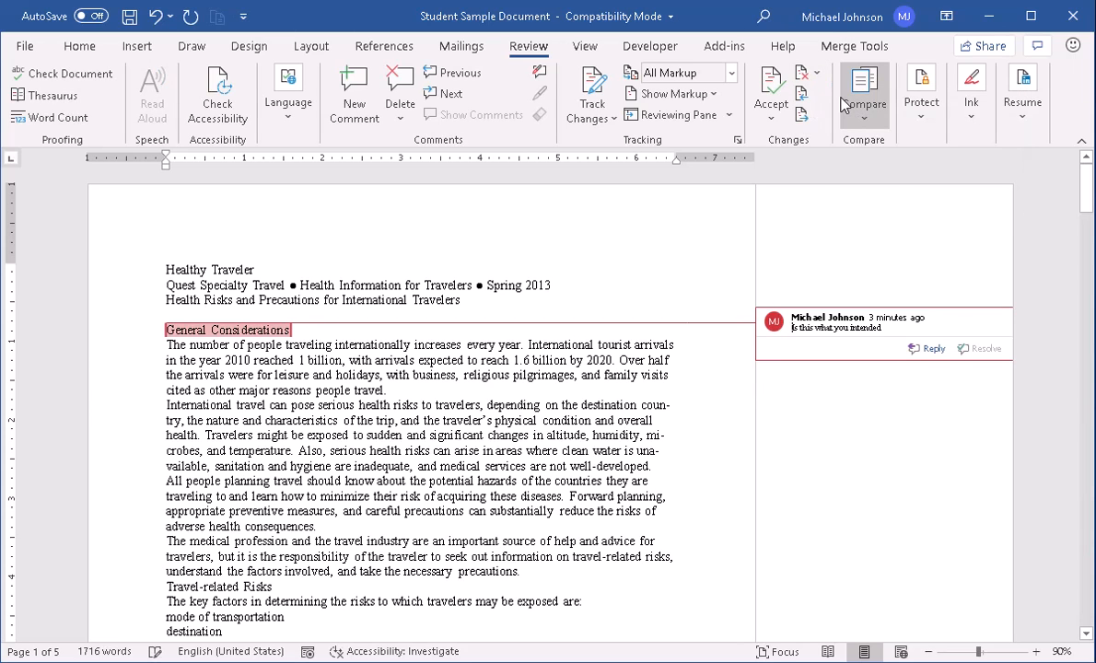
# Try Accept and Move to Next on the remaining comment at the General Considerations heading.
pyautogui.click(777, 90)
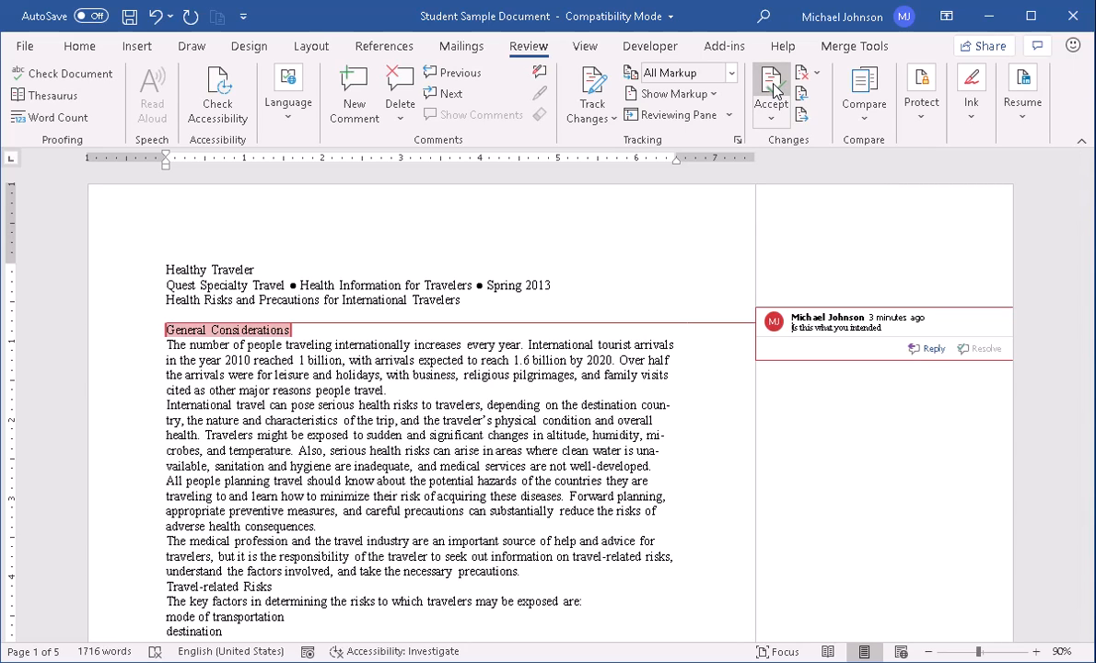
pyautogui.click(771, 123)
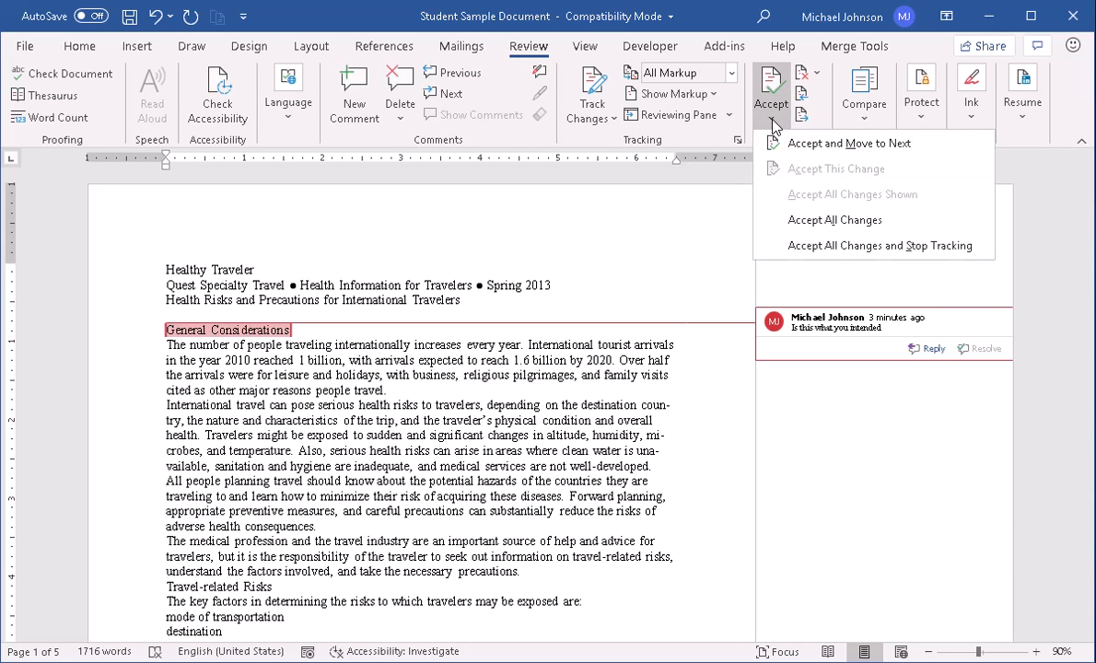
pyautogui.click(814, 145)
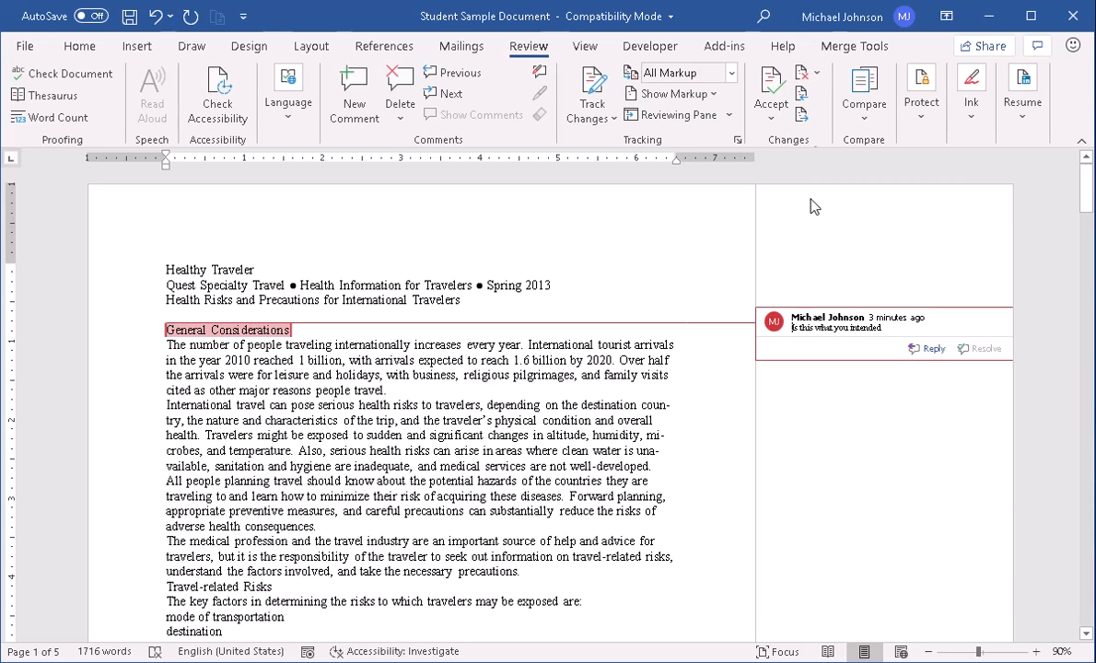
# Remove the remaining comment on the General Considerations heading with Reject and Move to Next.
pyautogui.click(815, 71)
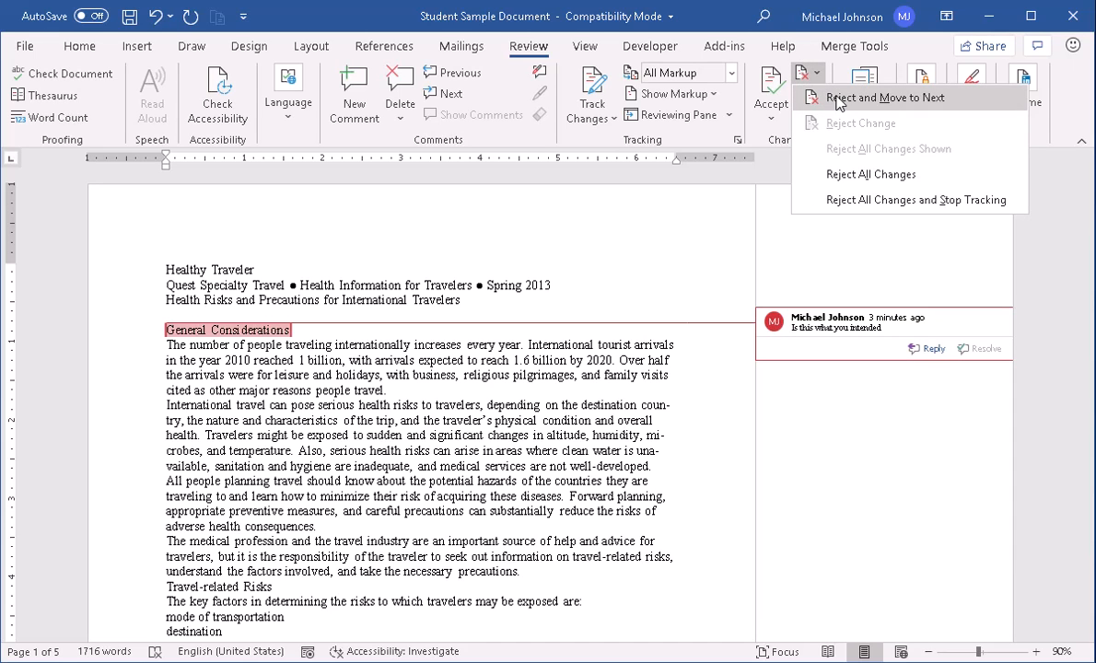
pyautogui.click(839, 97)
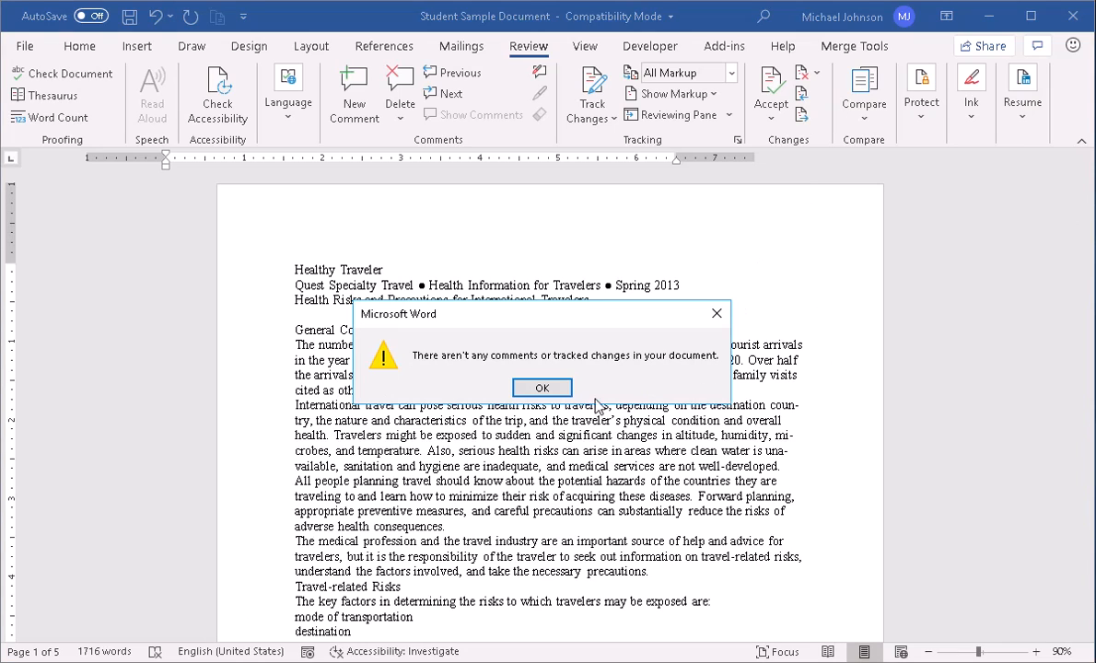
pyautogui.click(543, 388)
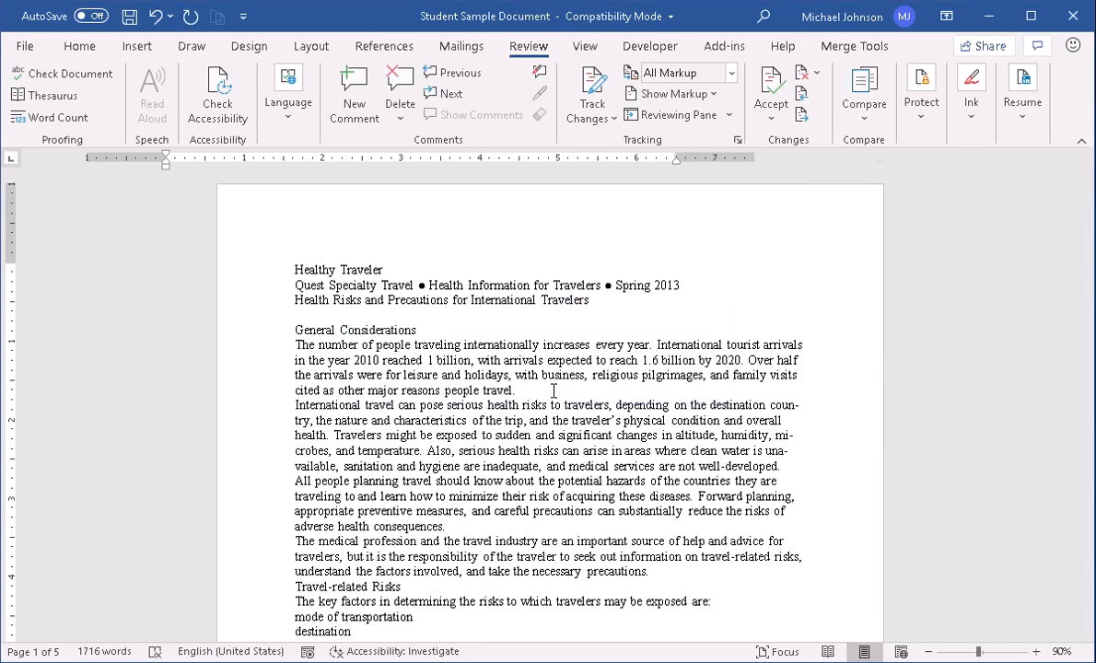